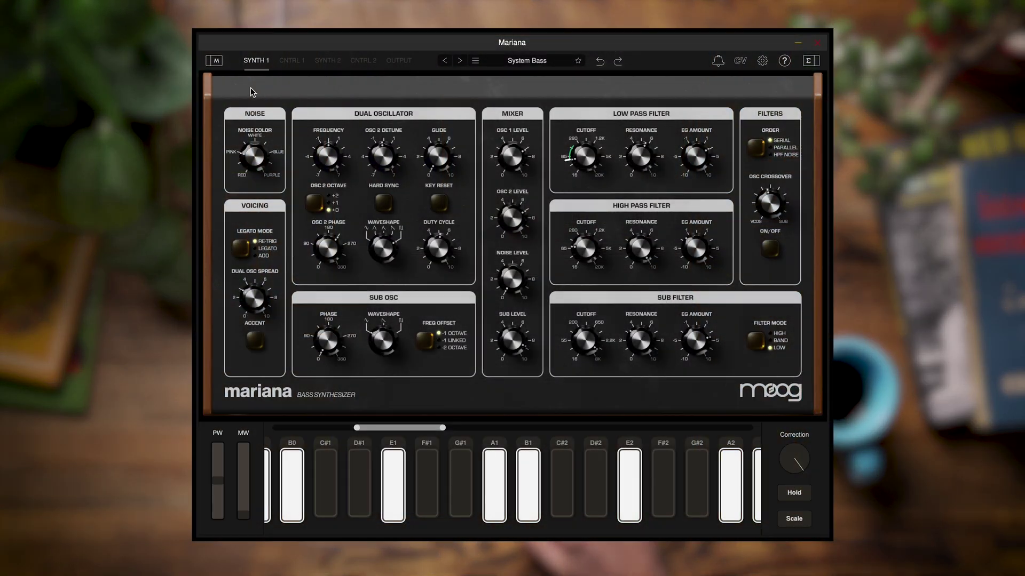
# Toggle the modulation panel, then select the Low Pass Filter Cutoff to show its Synth 1 LPF Cutoff sources.
pyautogui.click(214, 61)
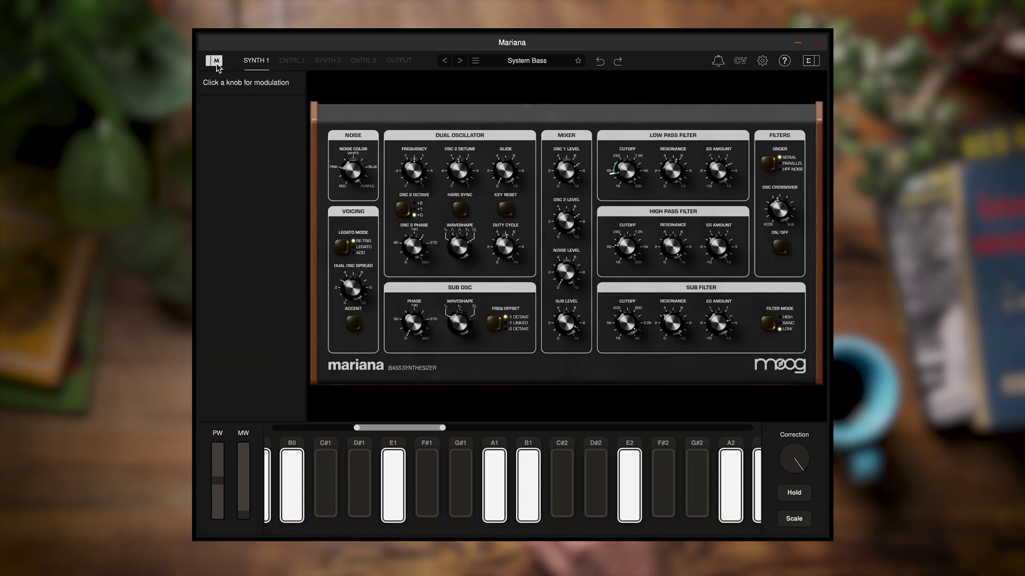
pyautogui.click(216, 62)
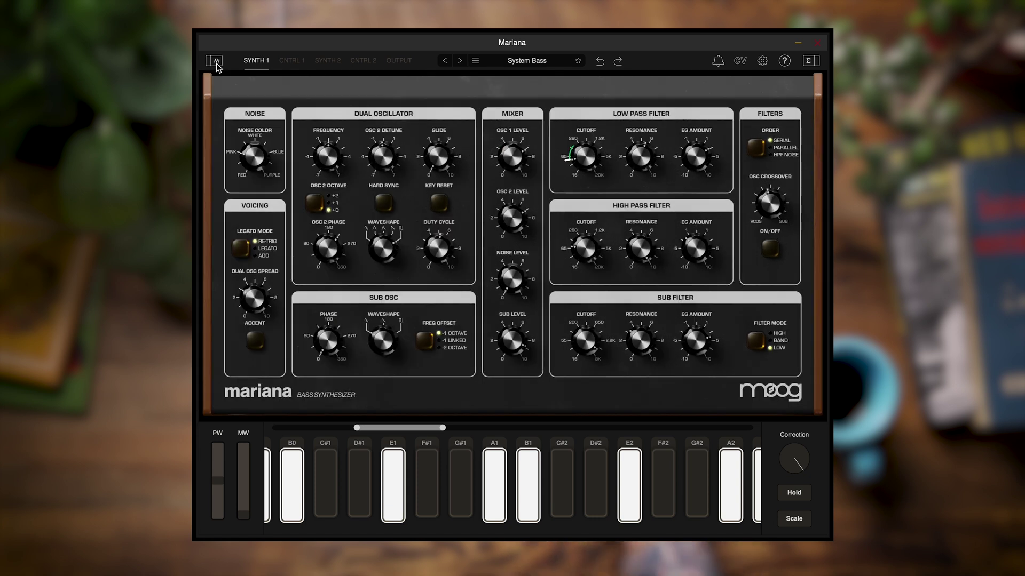
pyautogui.click(216, 62)
pyautogui.click(216, 62)
pyautogui.click(216, 62)
pyautogui.click(216, 62)
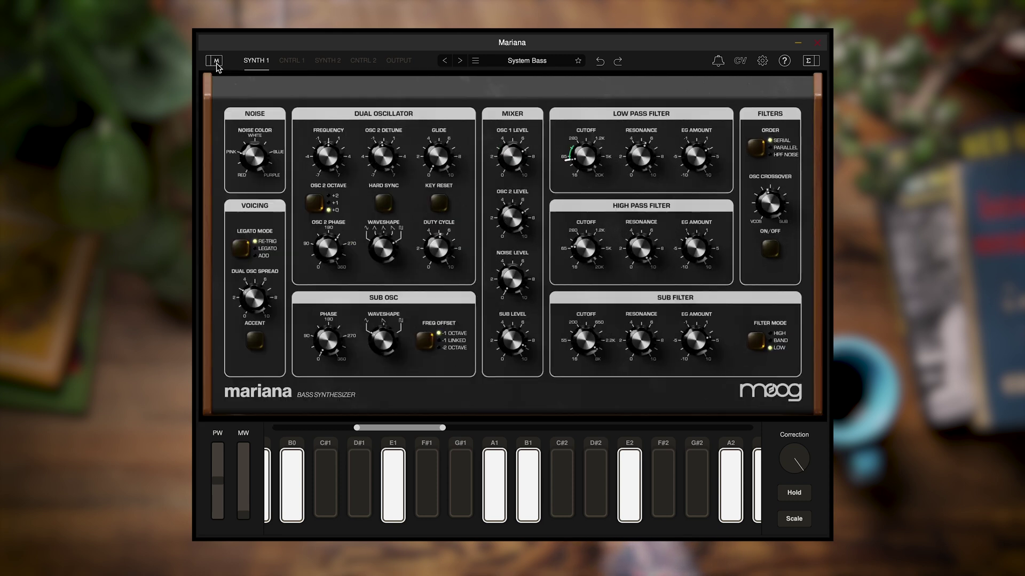
pyautogui.click(216, 62)
pyautogui.click(216, 62)
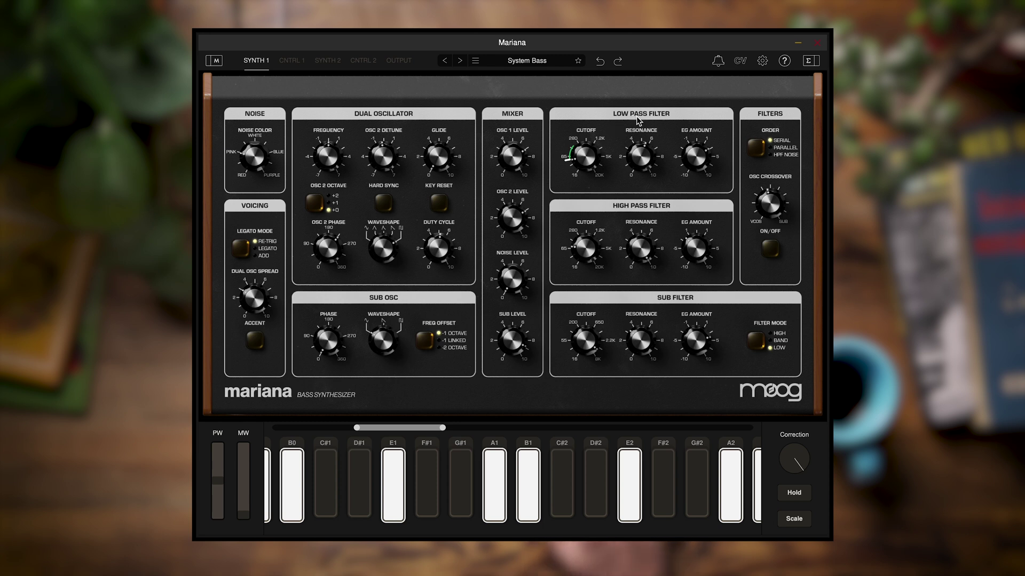
pyautogui.click(585, 153)
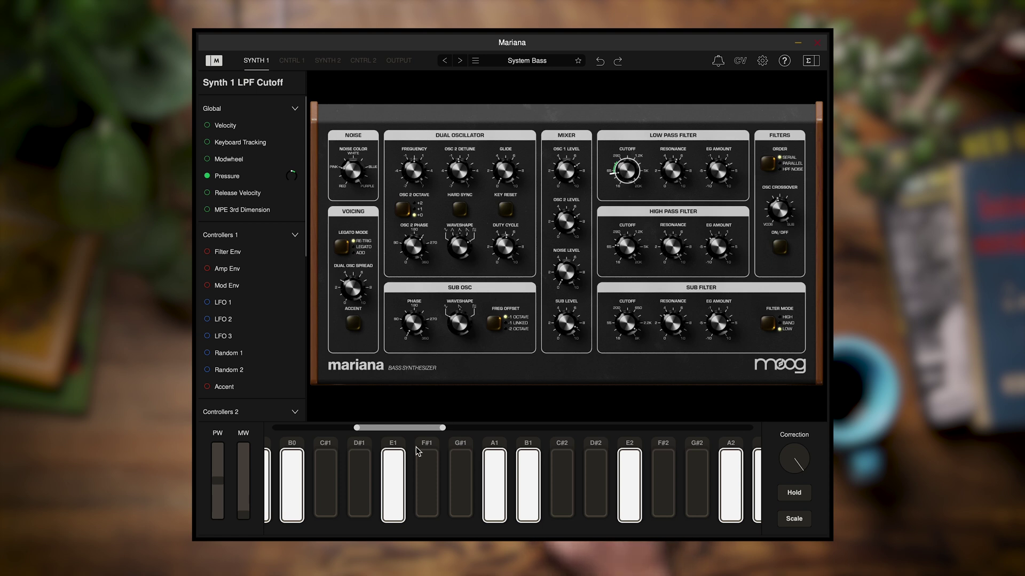
pyautogui.click(392, 510)
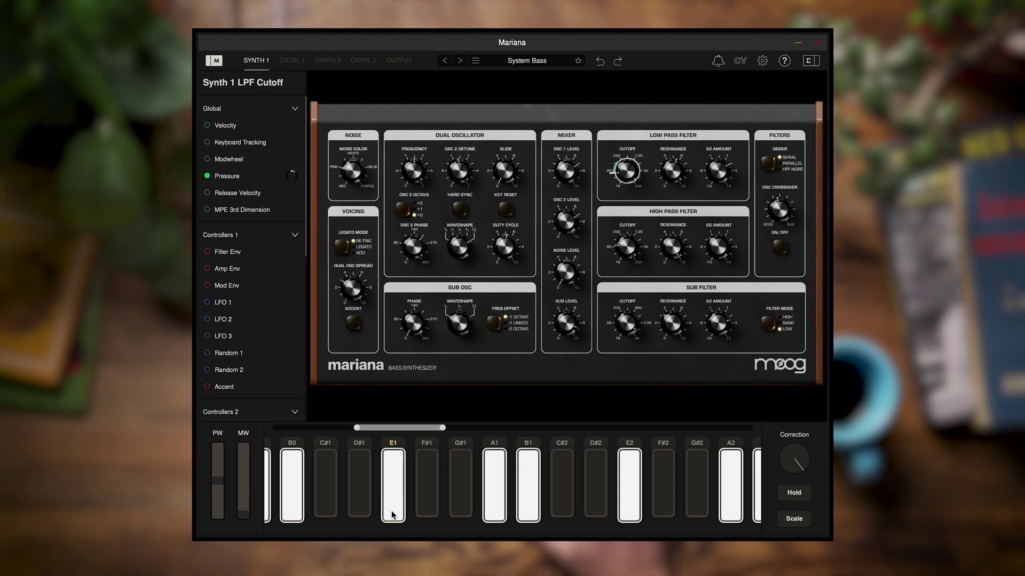
pyautogui.moveTo(393, 495); pyautogui.dragTo(393, 463)
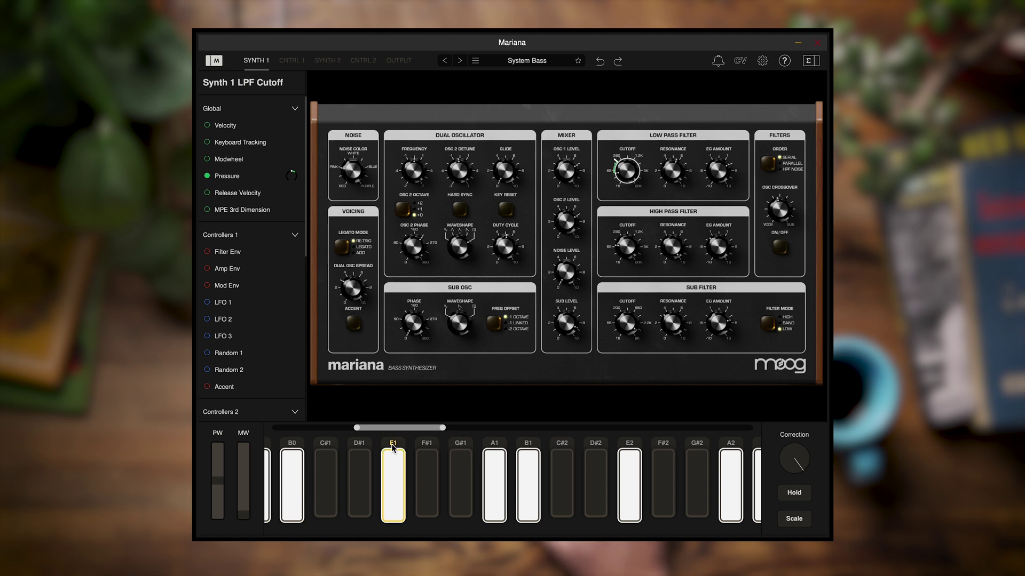
pyautogui.moveTo(392, 454); pyautogui.dragTo(394, 472)
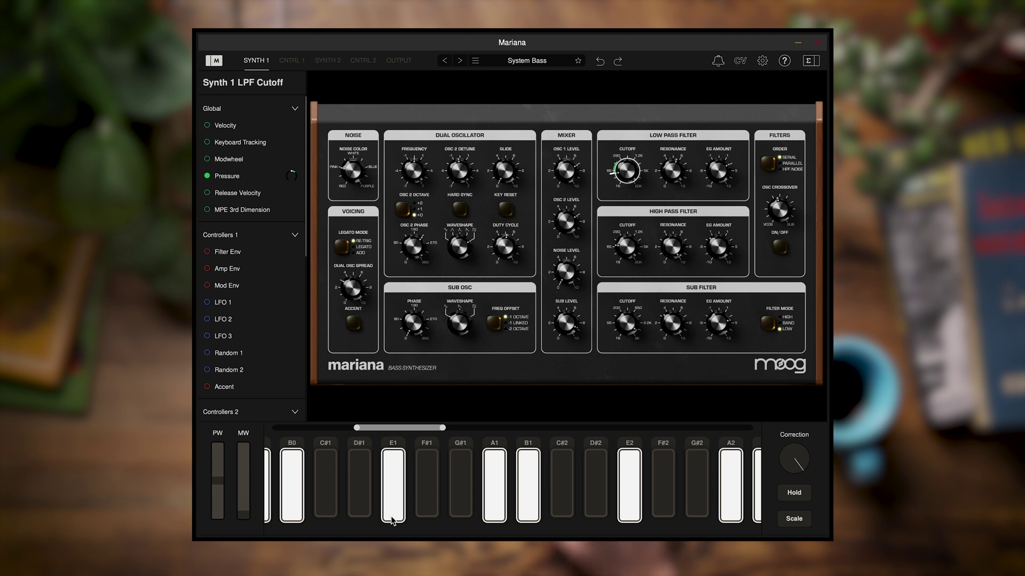
# Open Keyboard Tracking's settings and enable it on the Synth 1 LPF Cutoff.
pyautogui.click(241, 143)
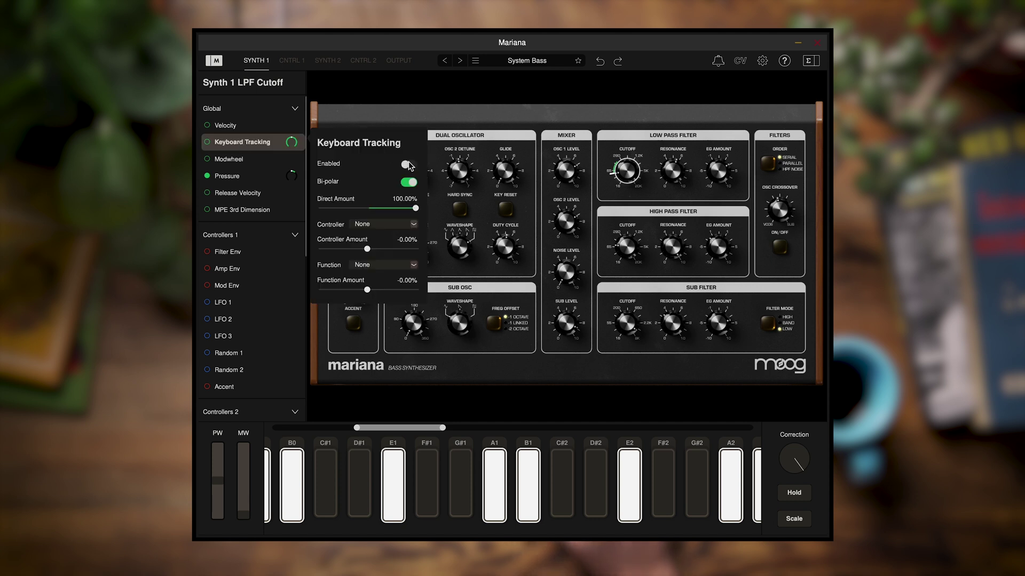
pyautogui.click(208, 142)
pyautogui.click(208, 143)
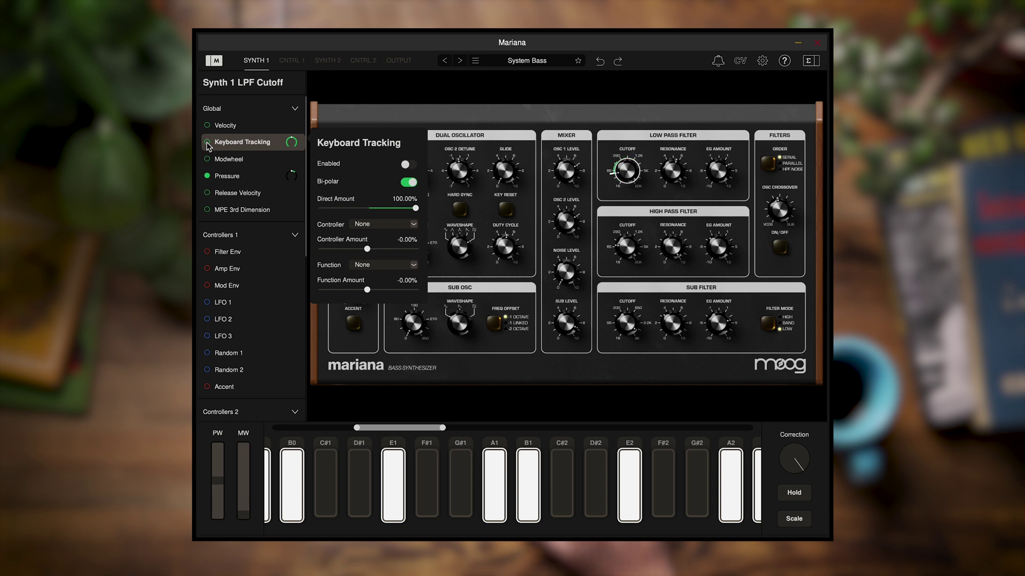
pyautogui.click(208, 143)
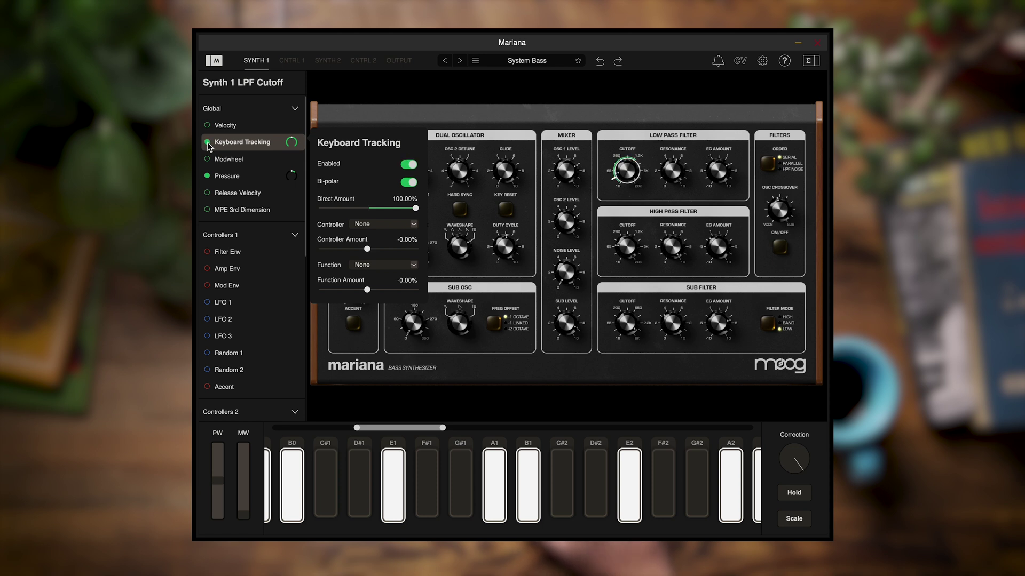
# Play the D#1 and G#3 keys to hear the keyboard tracking on the cutoff.
pyautogui.click(355, 490)
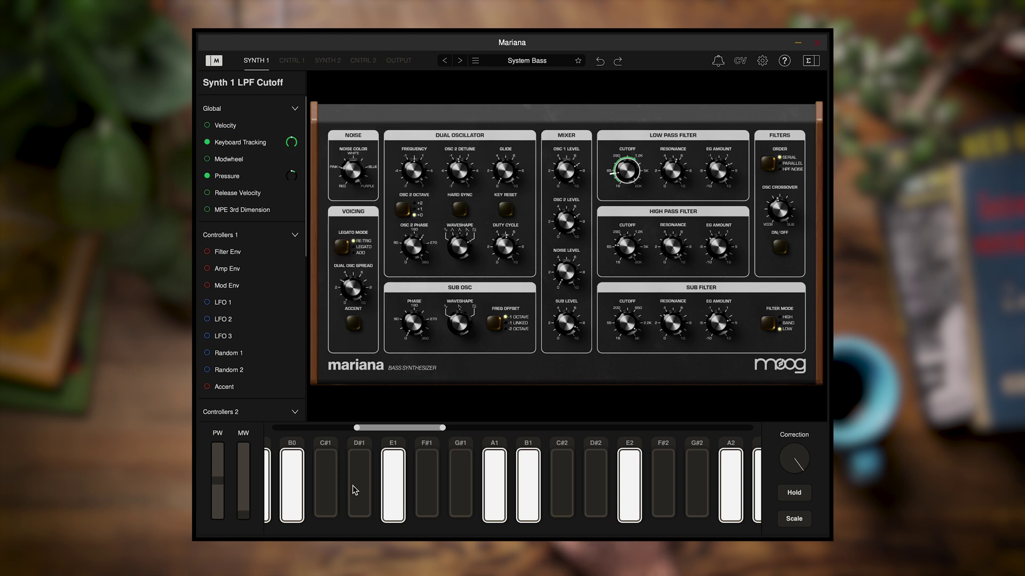
pyautogui.click(355, 490)
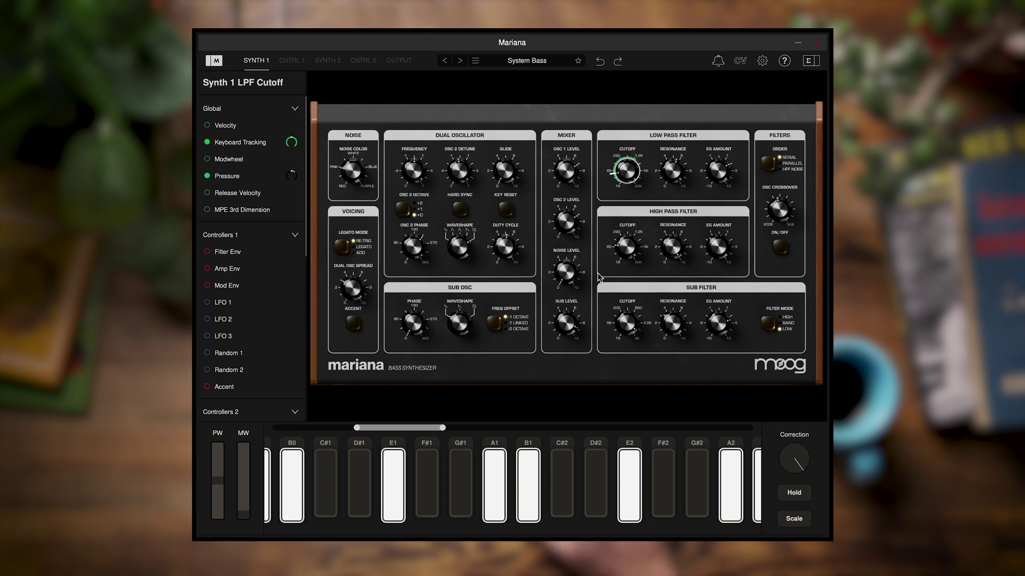
pyautogui.moveTo(415, 426); pyautogui.dragTo(567, 429)
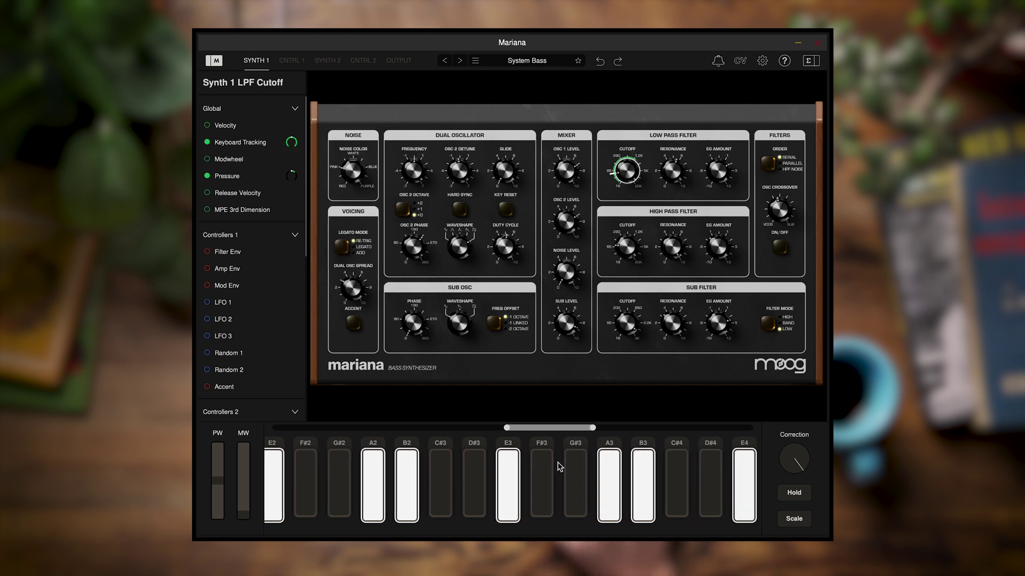
pyautogui.click(577, 483)
pyautogui.moveTo(571, 429); pyautogui.dragTo(430, 428)
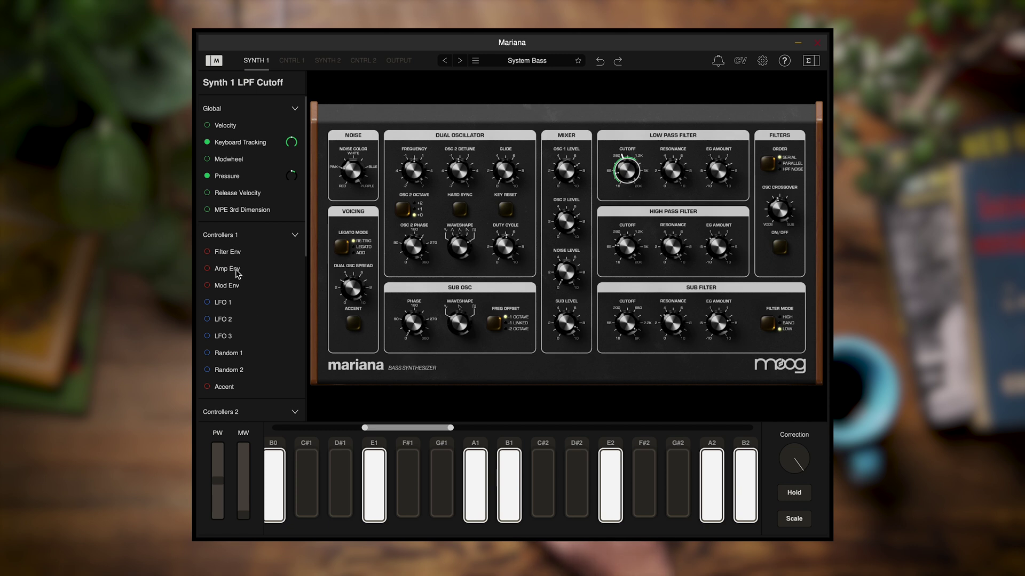
# Open LFO 1's settings from the Controllers 1 list and enable it on the Synth 1 LPF Cutoff.
pyautogui.click(227, 303)
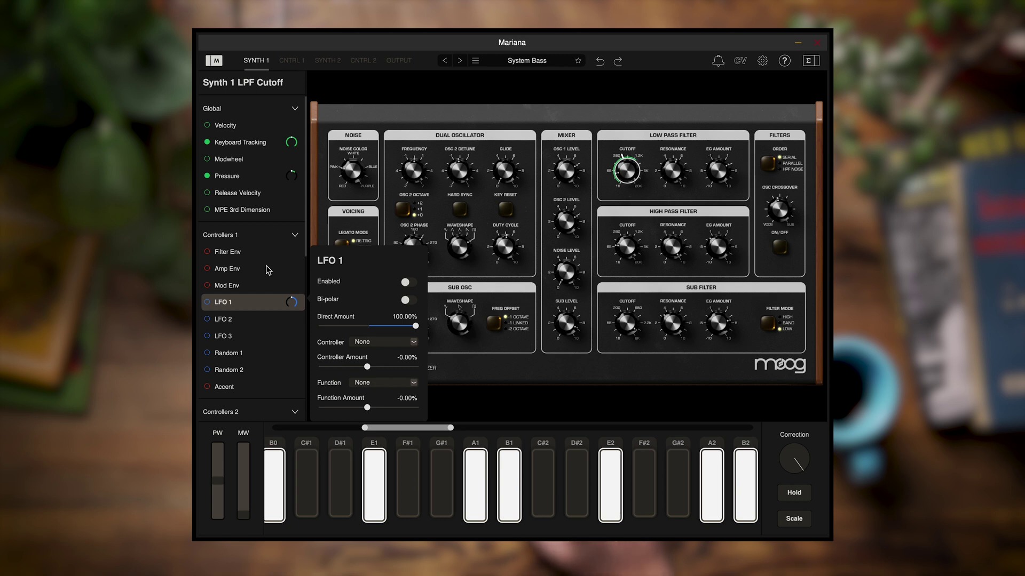
pyautogui.scroll(-3, 268, 271)
pyautogui.scroll(-3, 268, 270)
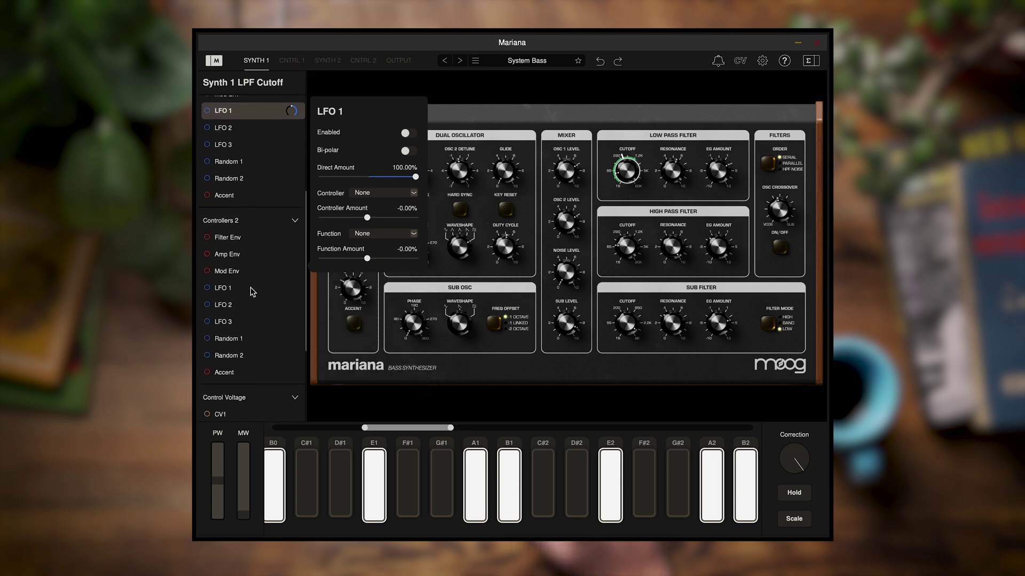
pyautogui.scroll(-4, 253, 292)
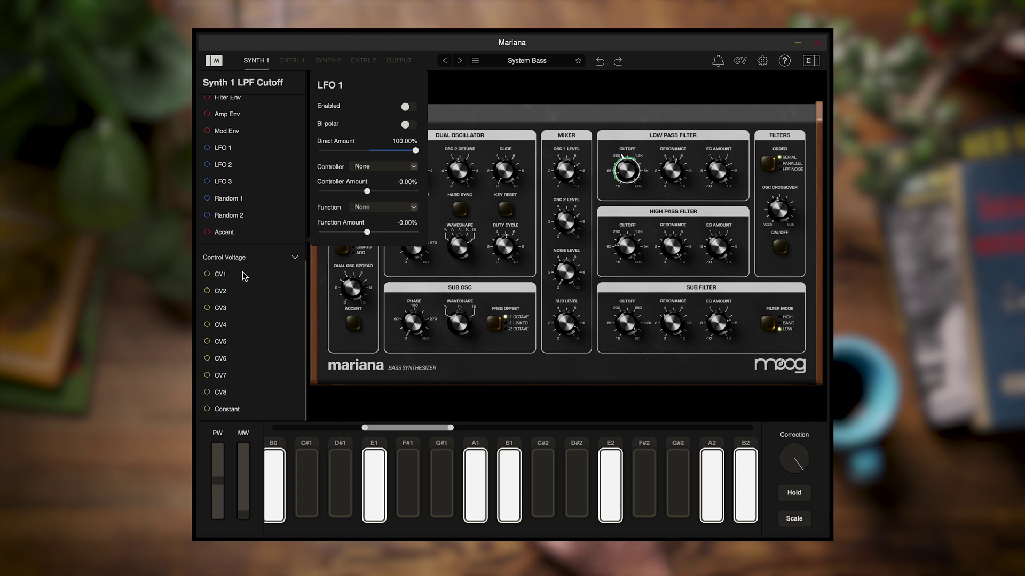
pyautogui.scroll(5, 242, 271)
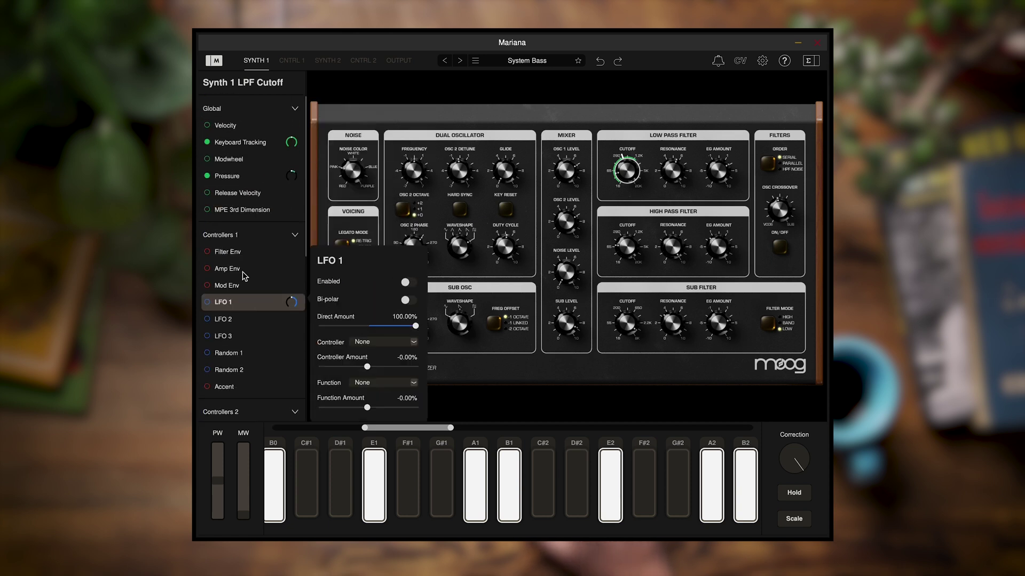
pyautogui.click(207, 303)
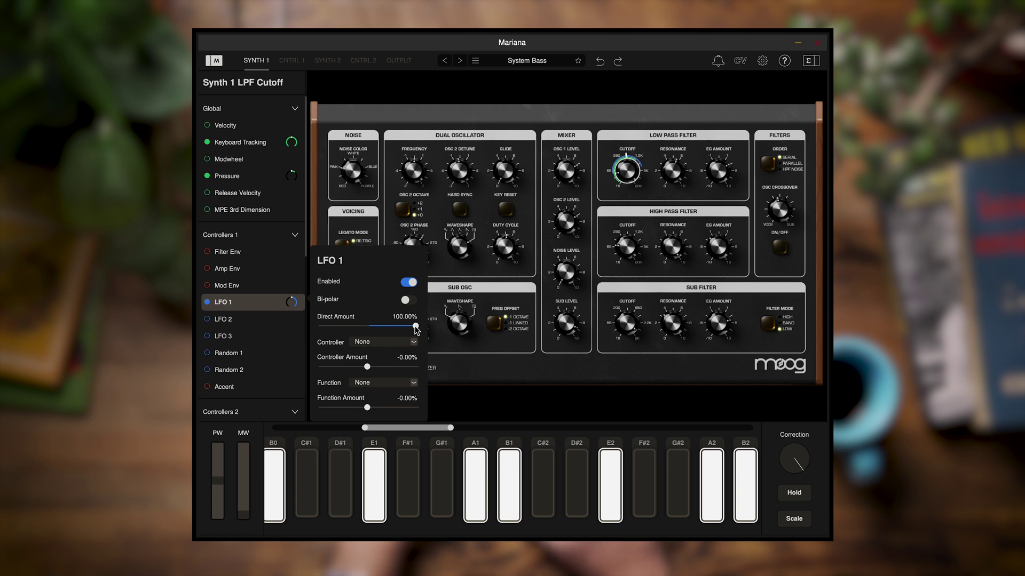
# Reduce LFO 1's direct amount to 44% and make its cutoff modulation bipolar (±44%).
pyautogui.moveTo(415, 327); pyautogui.dragTo(393, 327)
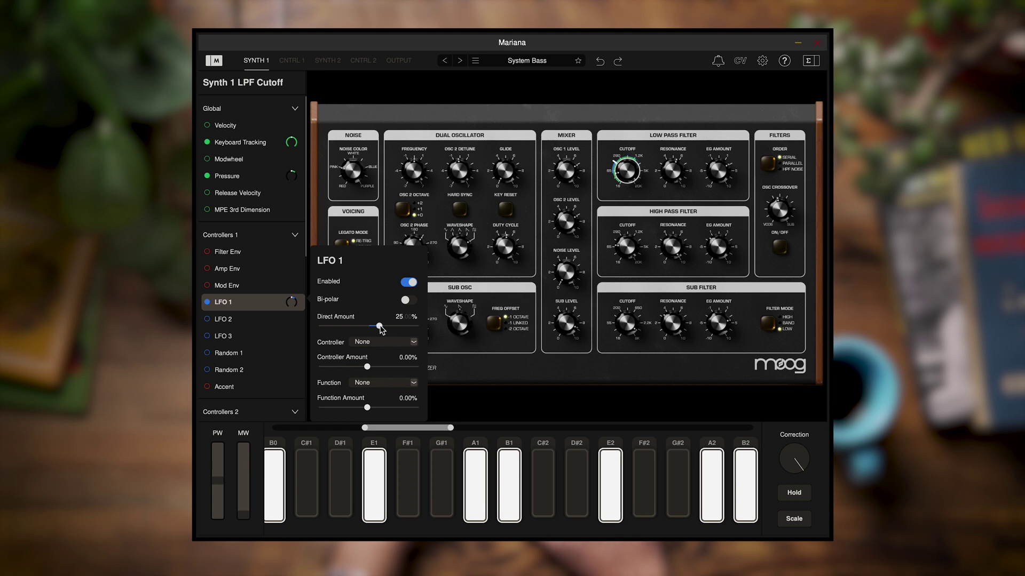
pyautogui.moveTo(388, 329); pyautogui.dragTo(390, 329)
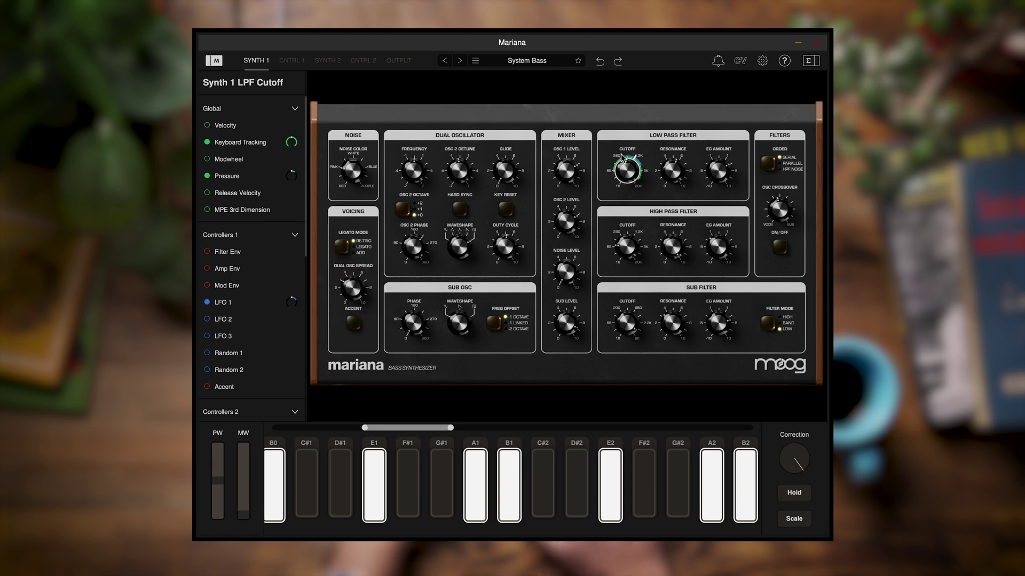
pyautogui.click(257, 302)
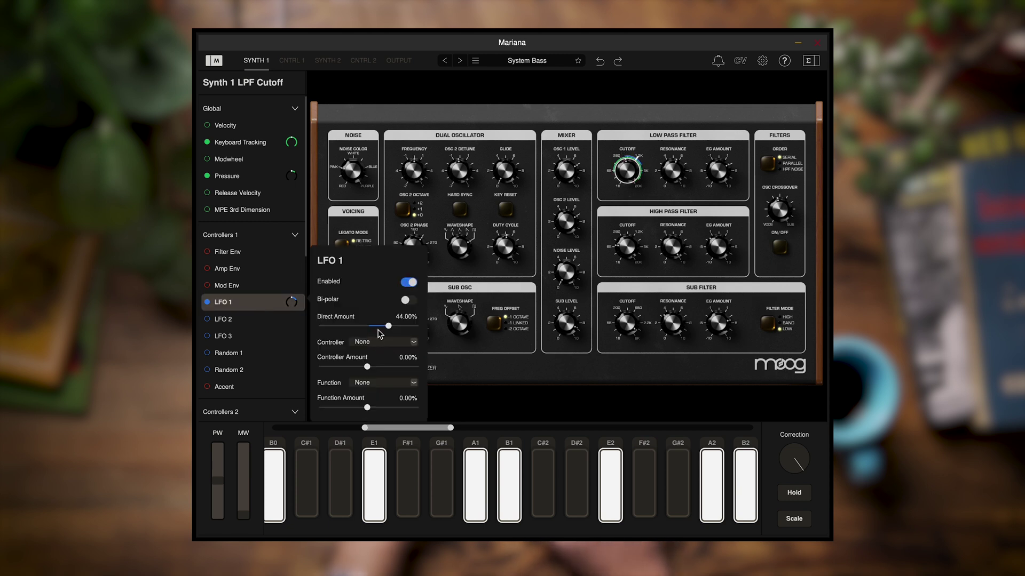
pyautogui.click(406, 301)
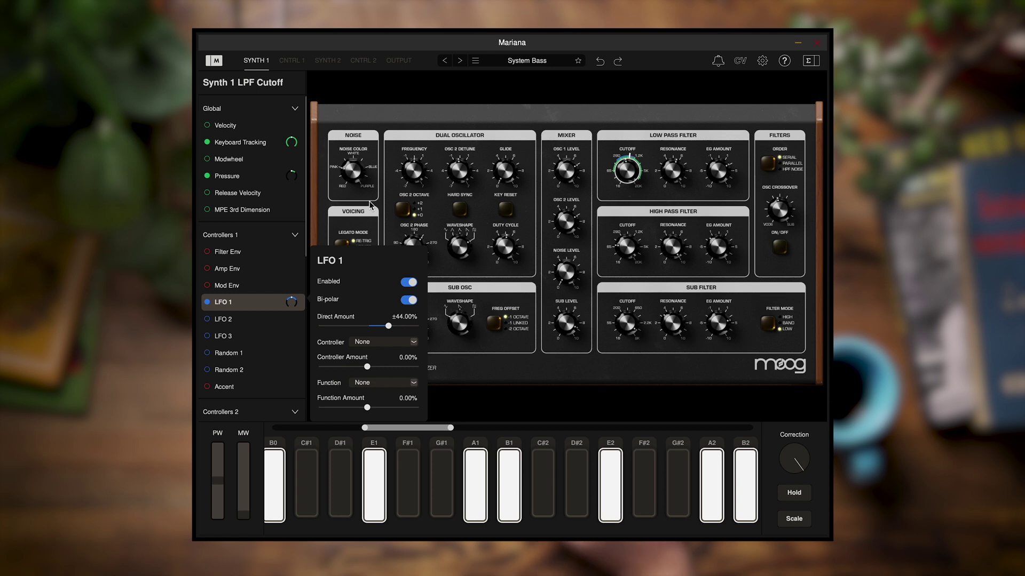
pyautogui.click(293, 60)
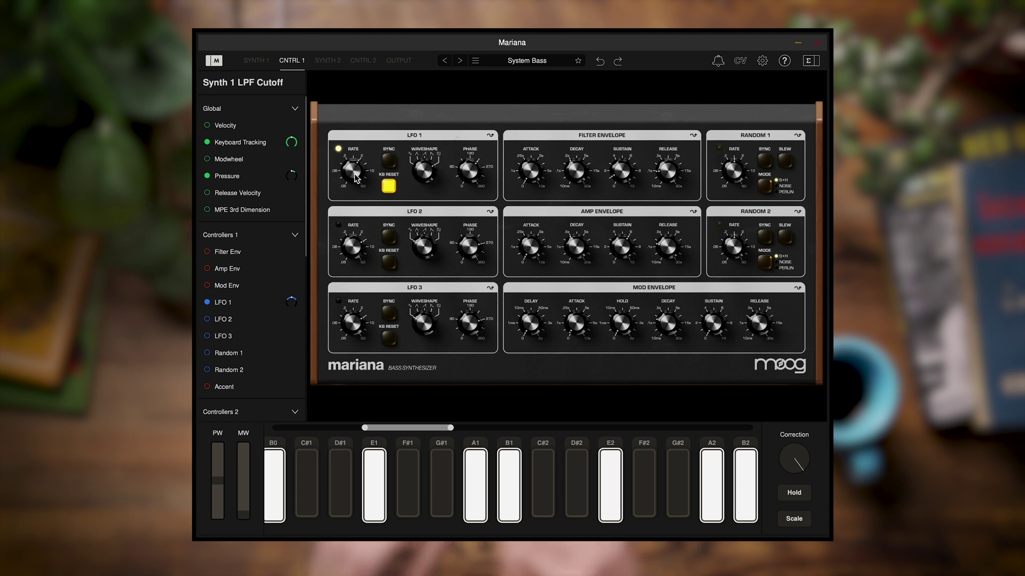
# Open LFO 1's Controller dropdown and keep the controller source at None.
pyautogui.click(241, 303)
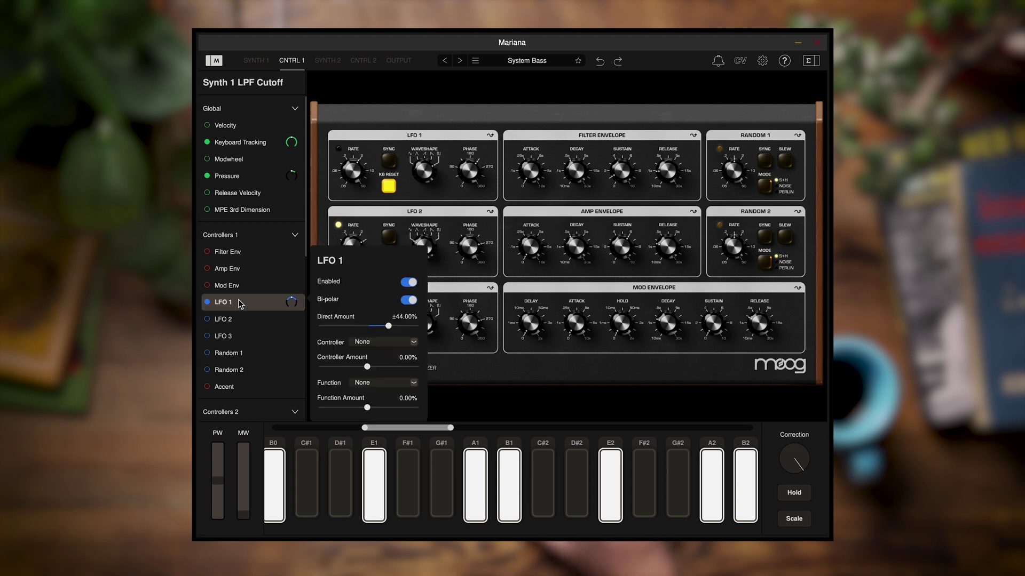
pyautogui.click(368, 342)
pyautogui.scroll(-3, 383, 394)
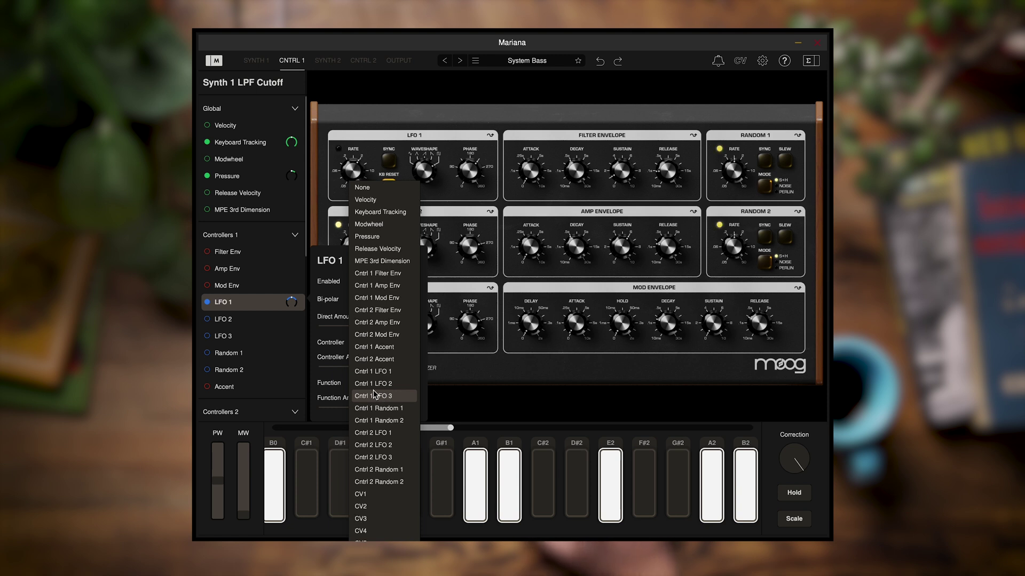
pyautogui.click(382, 190)
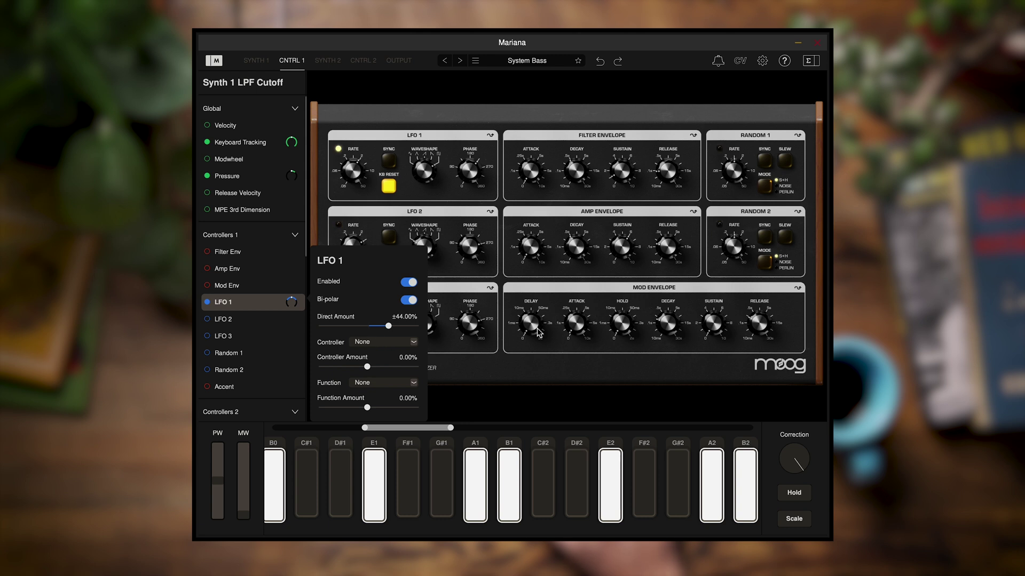
# Close and reopen LFO 1's modulation settings, then go back to the Synth 1 page.
pyautogui.click(547, 284)
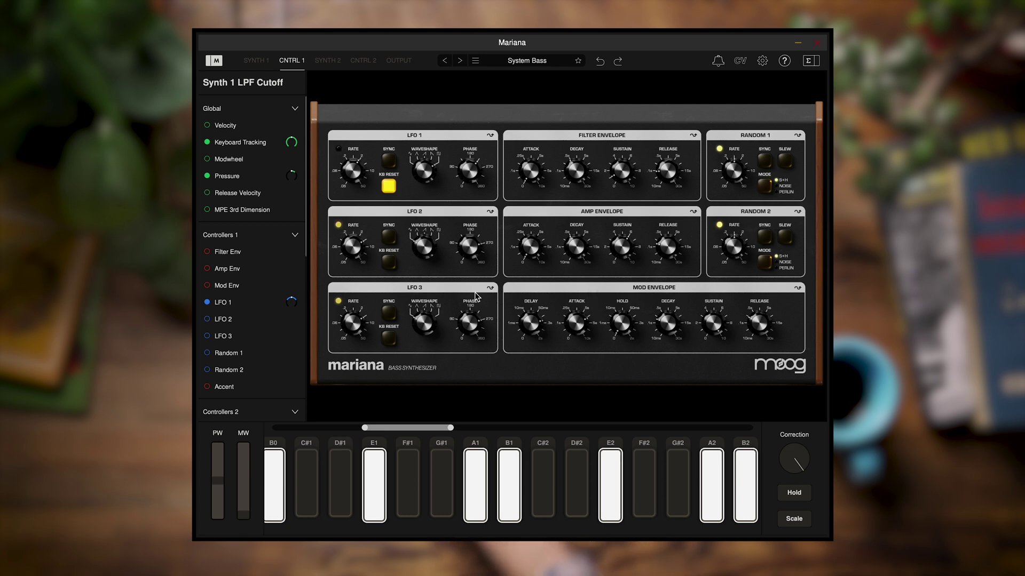
pyautogui.click(240, 303)
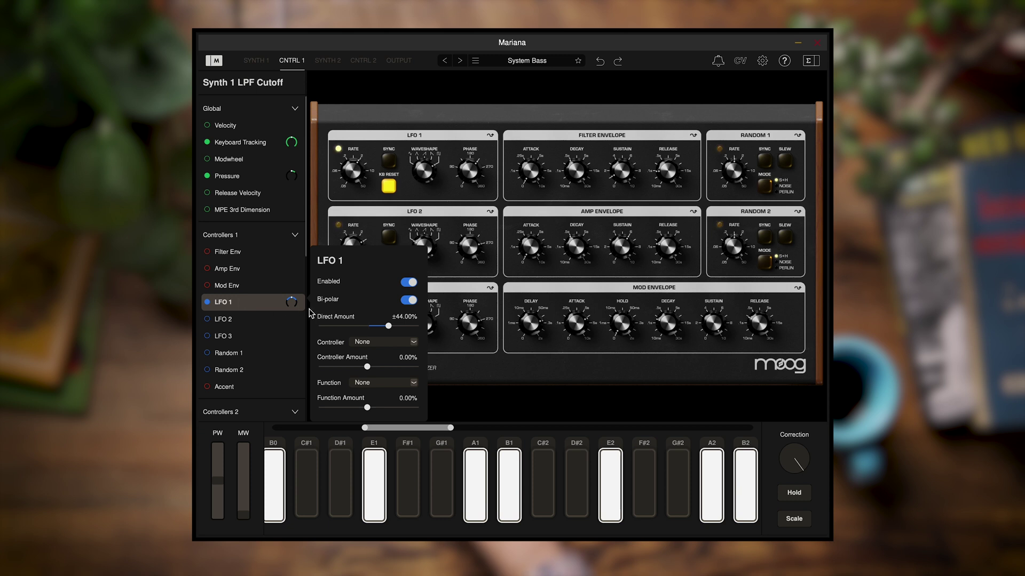
pyautogui.click(258, 60)
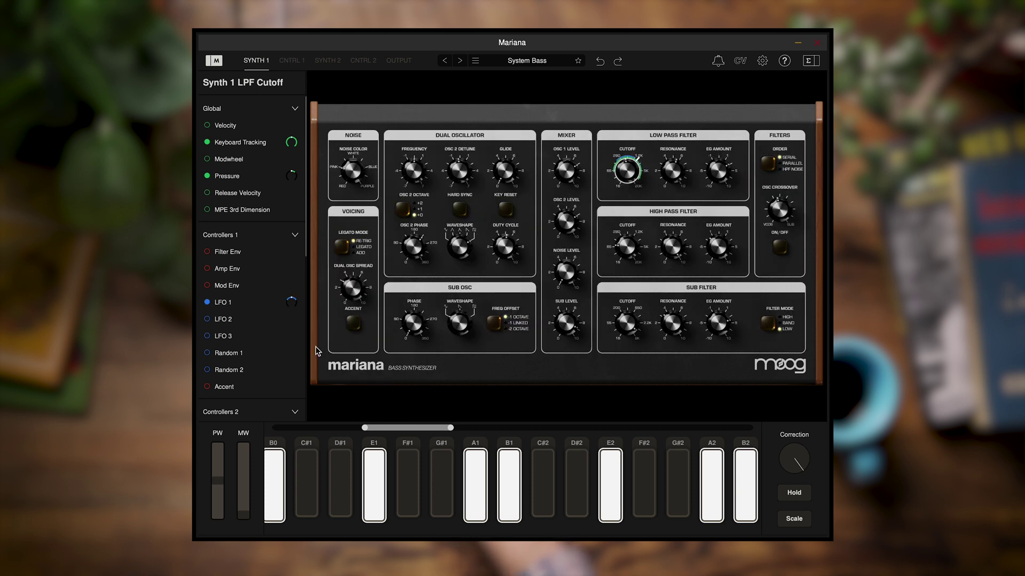
# Set LFO 1's controller to Cntrl 1 Mod Env at 100% and lower the direct amount to ±6%.
pyautogui.click(257, 305)
pyautogui.click(373, 341)
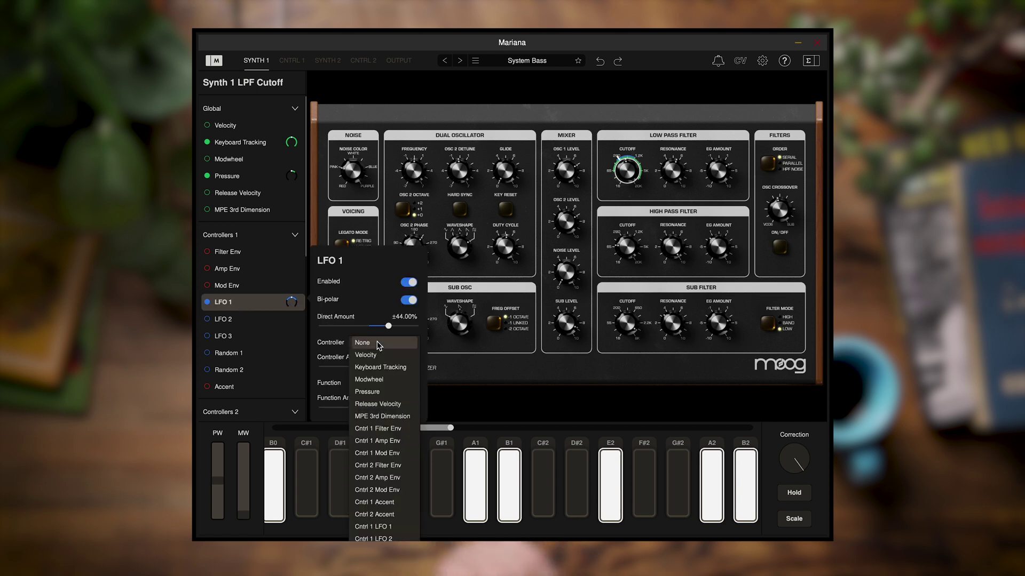
pyautogui.click(385, 454)
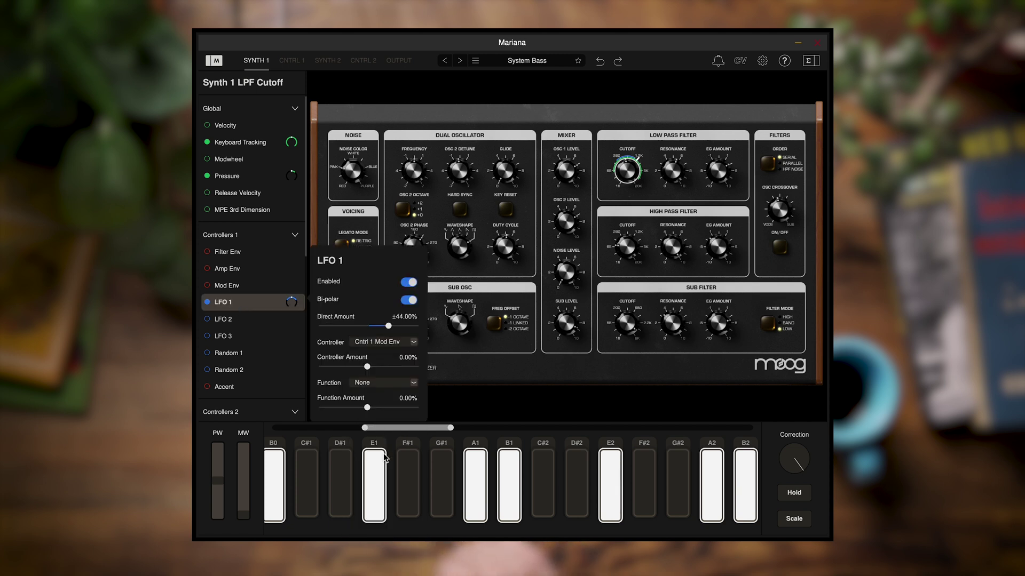
pyautogui.moveTo(371, 367); pyautogui.dragTo(425, 367)
pyautogui.moveTo(389, 327); pyautogui.dragTo(371, 328)
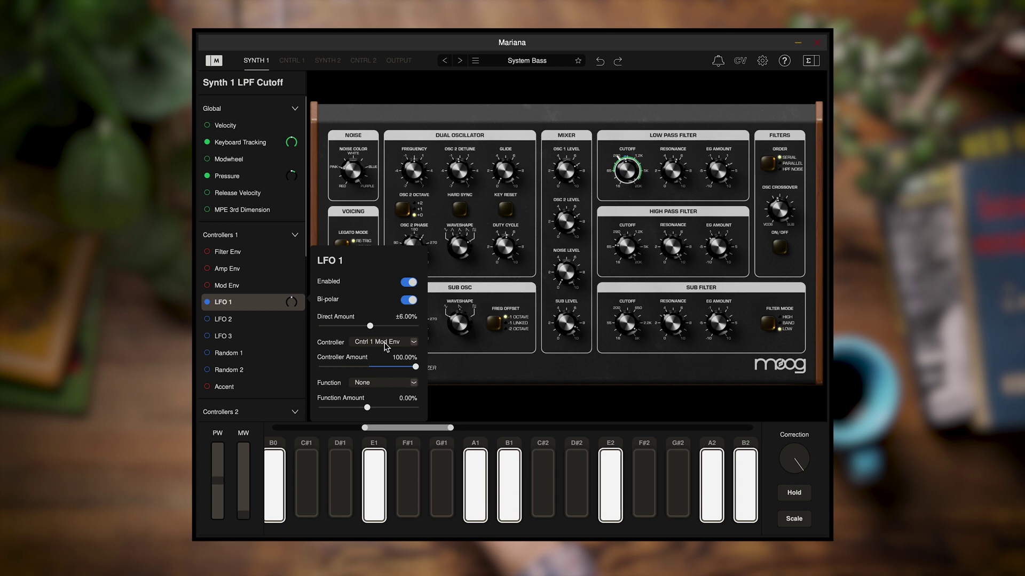
# Choose Slew as LFO 1's cutoff modulation function and raise its amount to 3%.
pyautogui.click(380, 384)
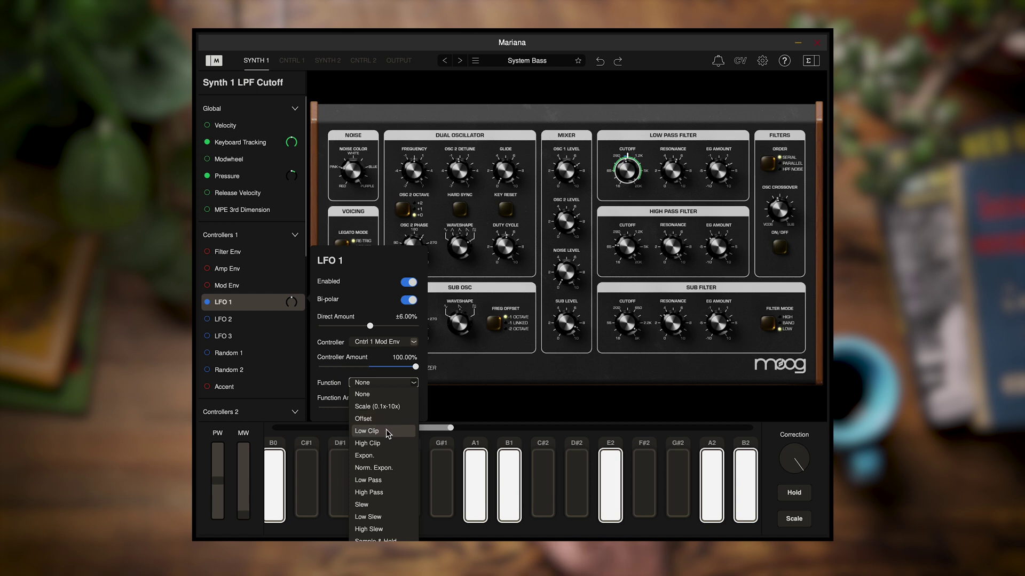
pyautogui.click(384, 504)
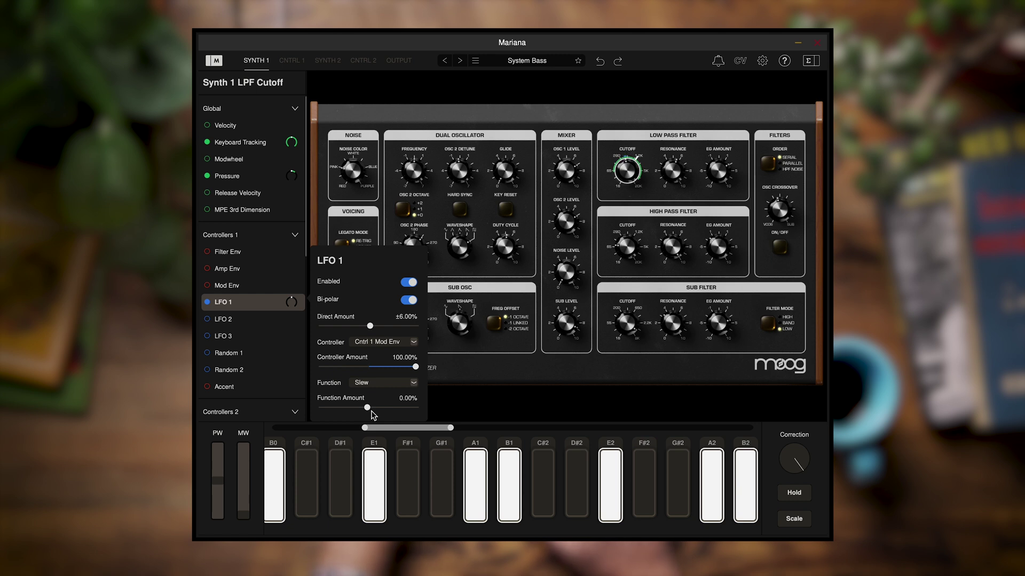
pyautogui.moveTo(370, 408)
pyautogui.mouseDown()
pyautogui.moveTo(428, 409)
pyautogui.moveTo(368, 409)
pyautogui.mouseUp()
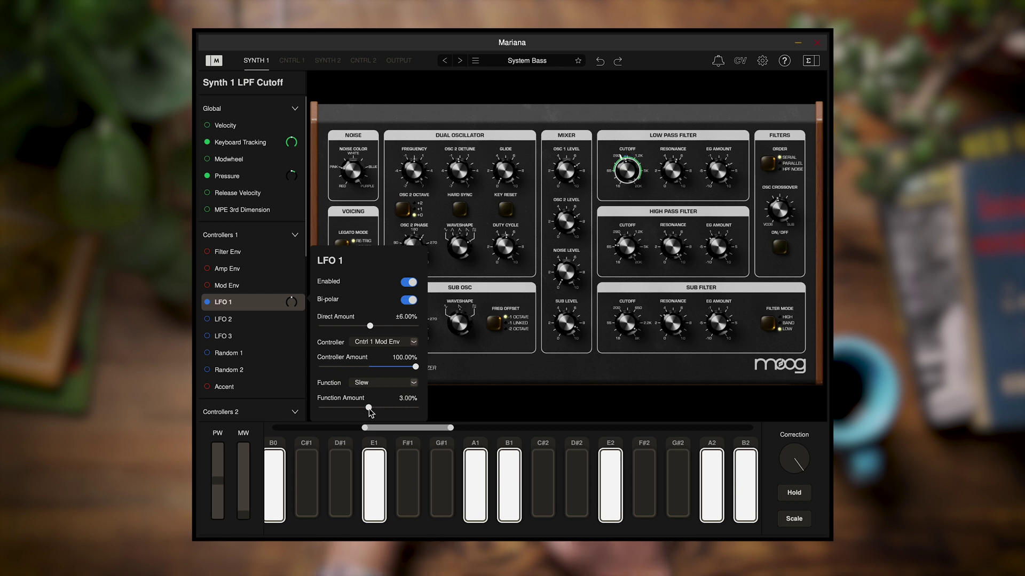